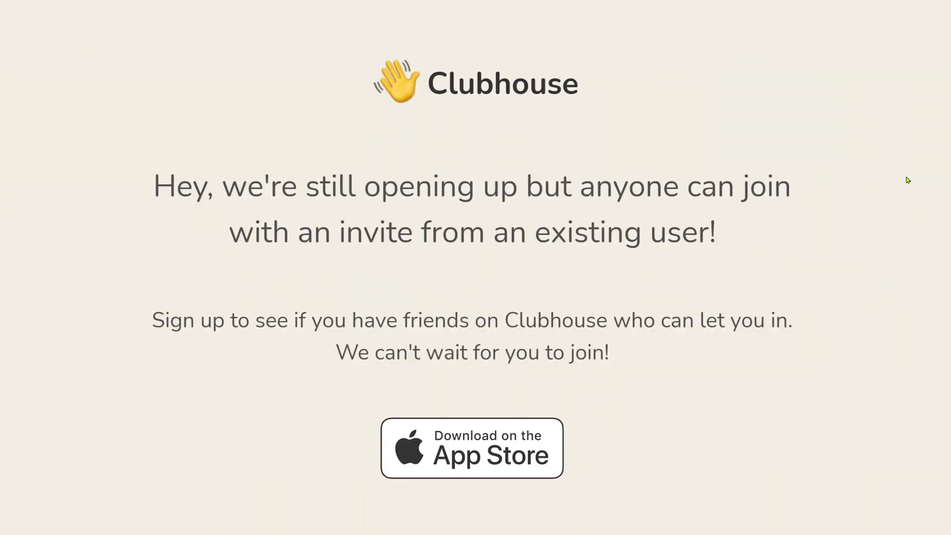
# Scroll down to the footer of the Clubhouse page
pyautogui.scroll(-2, 471, 250)
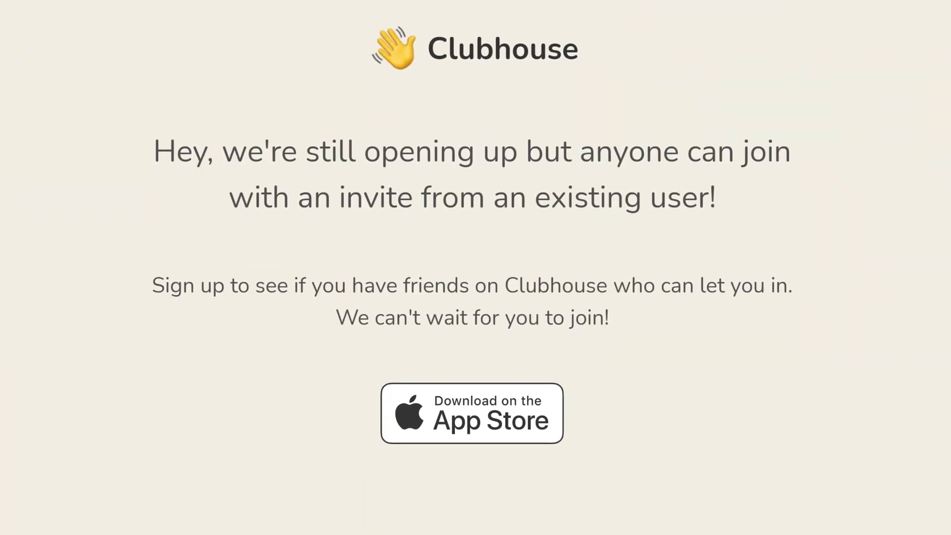
pyautogui.scroll(-3, 475, 267)
# Open Clubhouse's Terms of Service page and scroll down into the terms
pyautogui.click(597, 477)
pyautogui.scroll(-5, 475, 268)
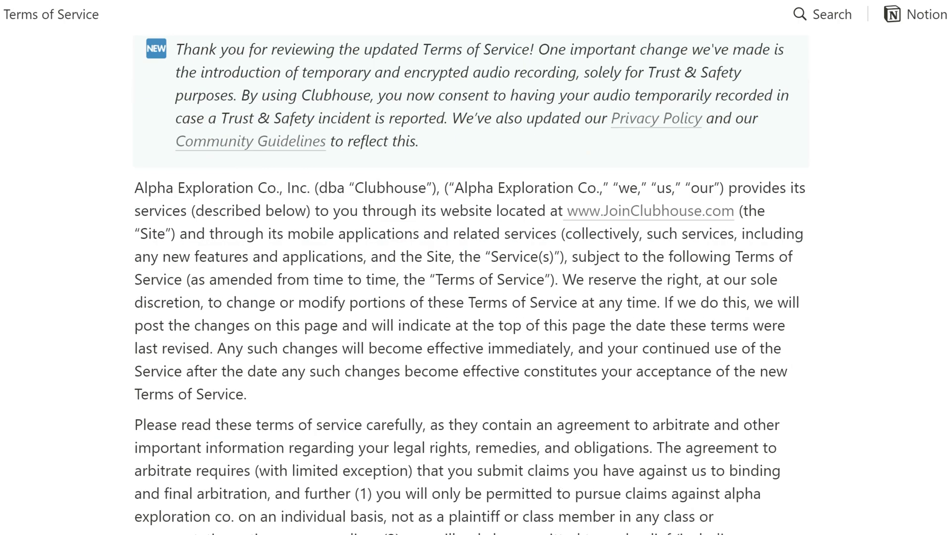
pyautogui.scroll(-20, 865, 172)
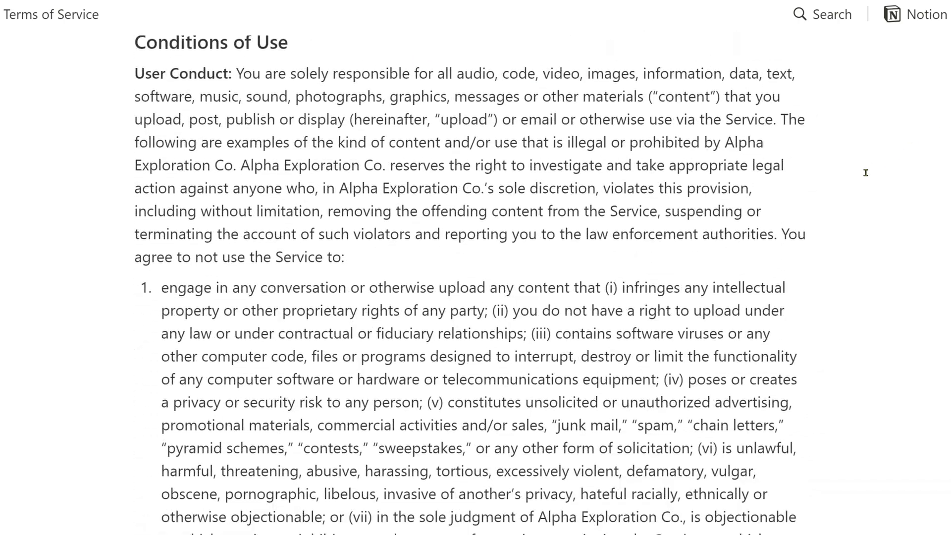
# Highlight the prohibited-uses introduction and the clause banning recording without consent
pyautogui.moveTo(783, 233); pyautogui.dragTo(348, 256)
pyautogui.scroll(-5, 378, 256)
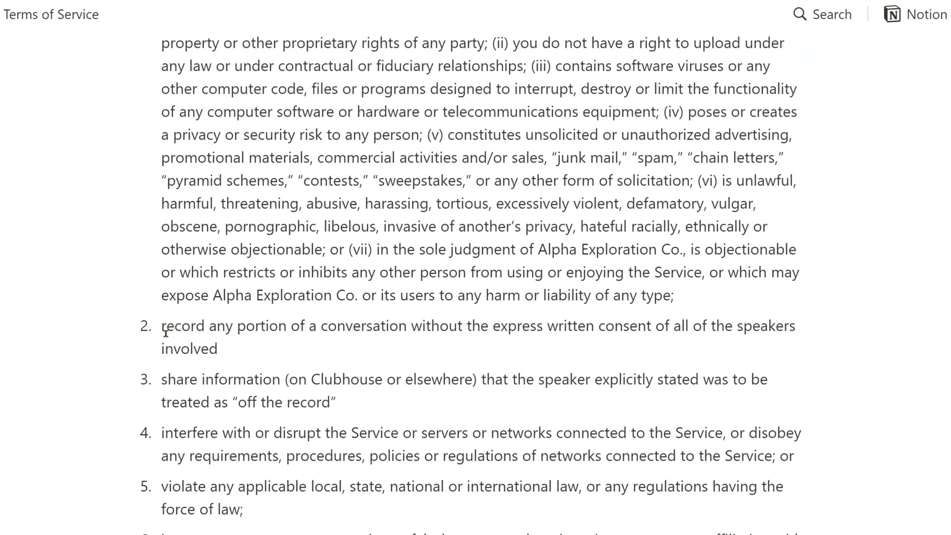
pyautogui.moveTo(162, 332); pyautogui.dragTo(218, 348)
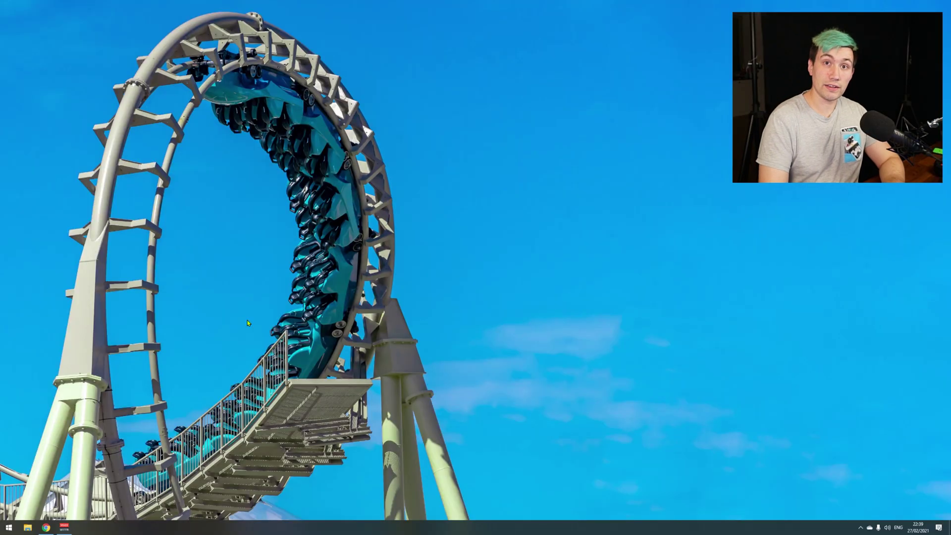
# Bring up the VoiceMeeter Banana mixer from the taskbar
pyautogui.click(64, 527)
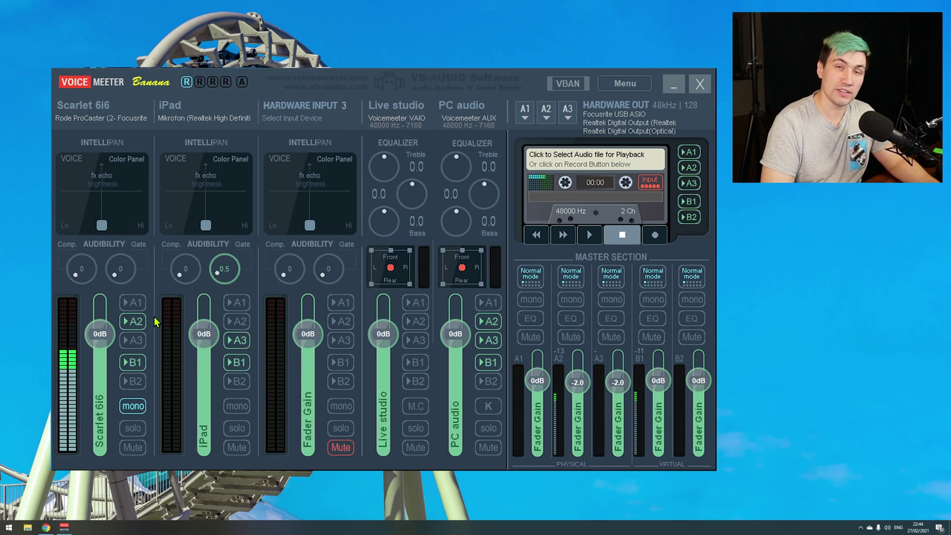
pyautogui.click(546, 114)
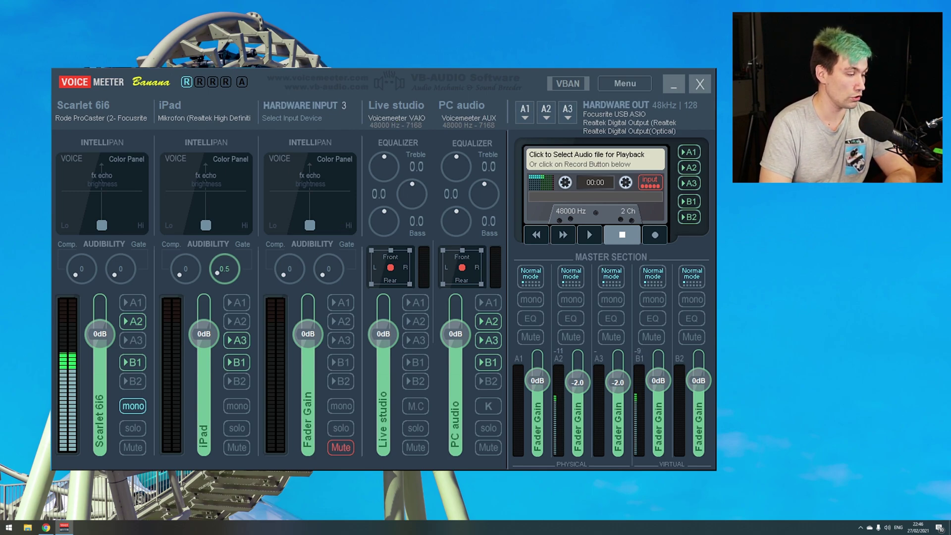
# Set Restream's audio input to VoiceMeeter Output and place the mixer right of the settings
pyautogui.click(46, 527)
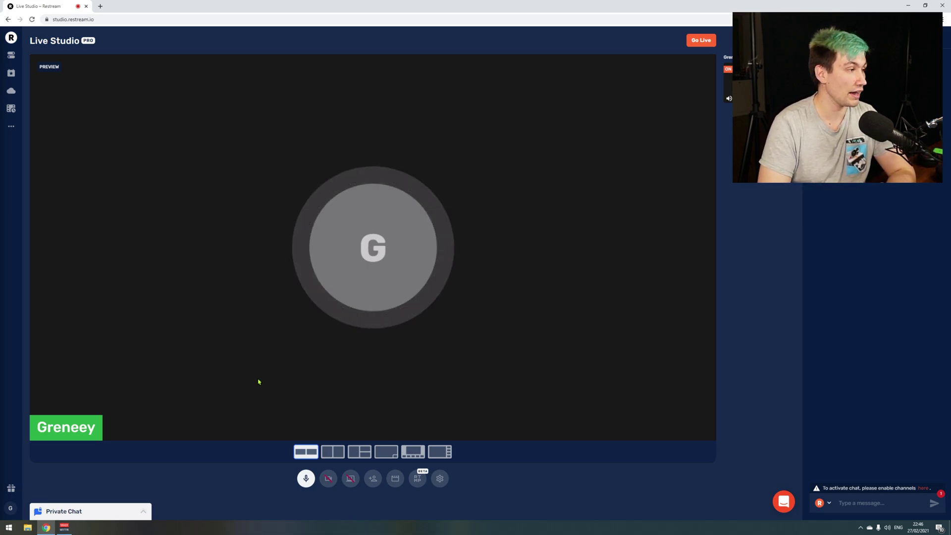
pyautogui.click(439, 480)
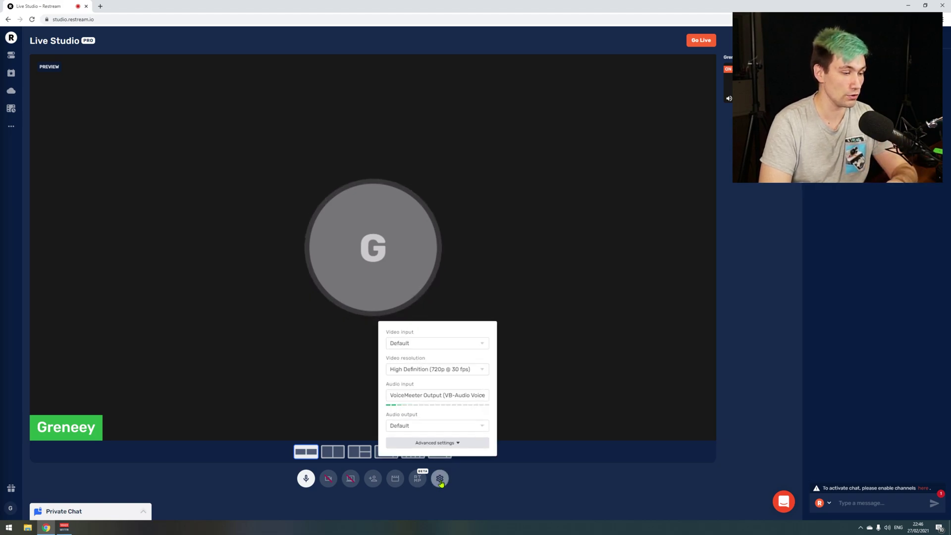
pyautogui.click(424, 397)
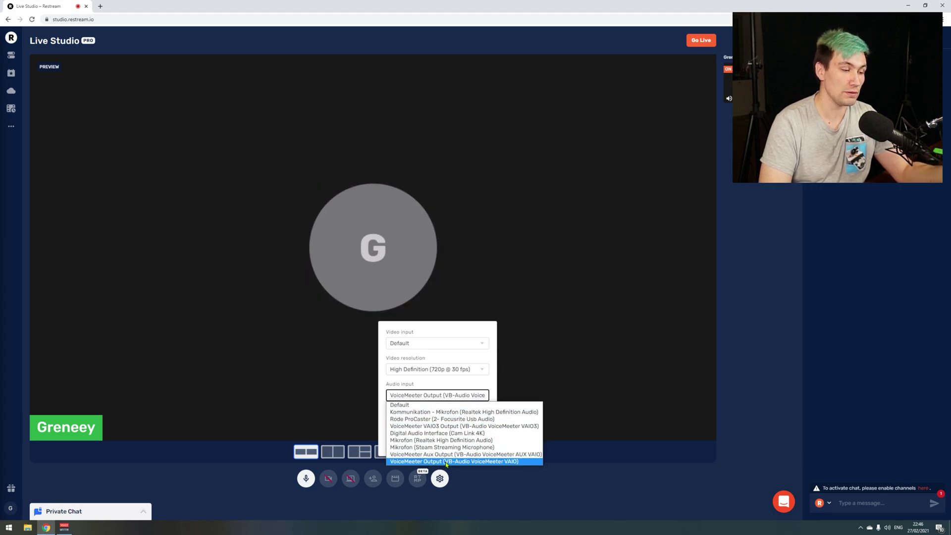
pyautogui.click(503, 462)
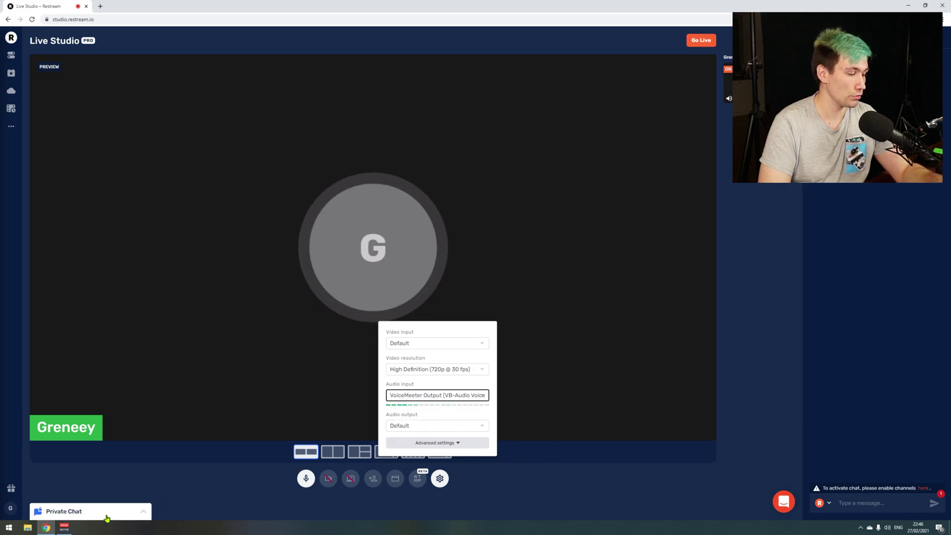
pyautogui.click(63, 527)
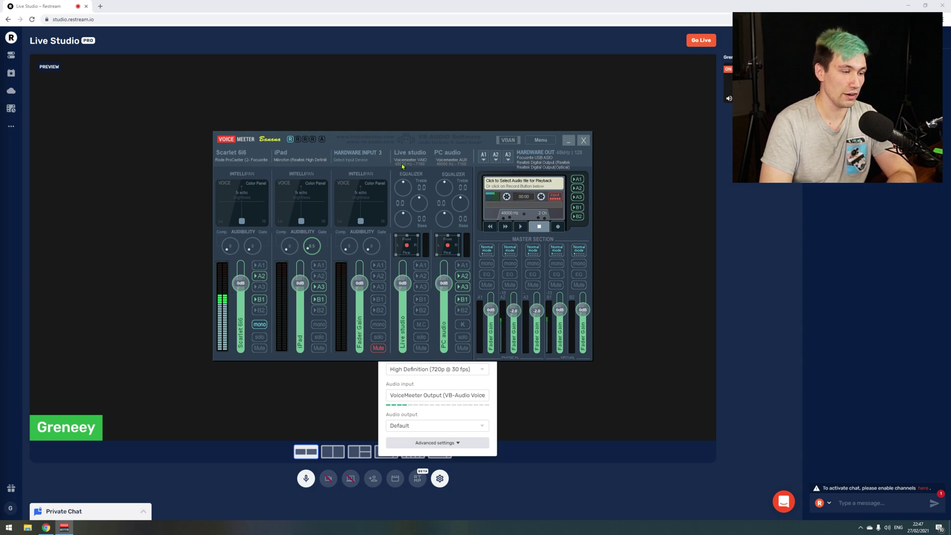
pyautogui.moveTo(460, 140); pyautogui.dragTo(749, 194)
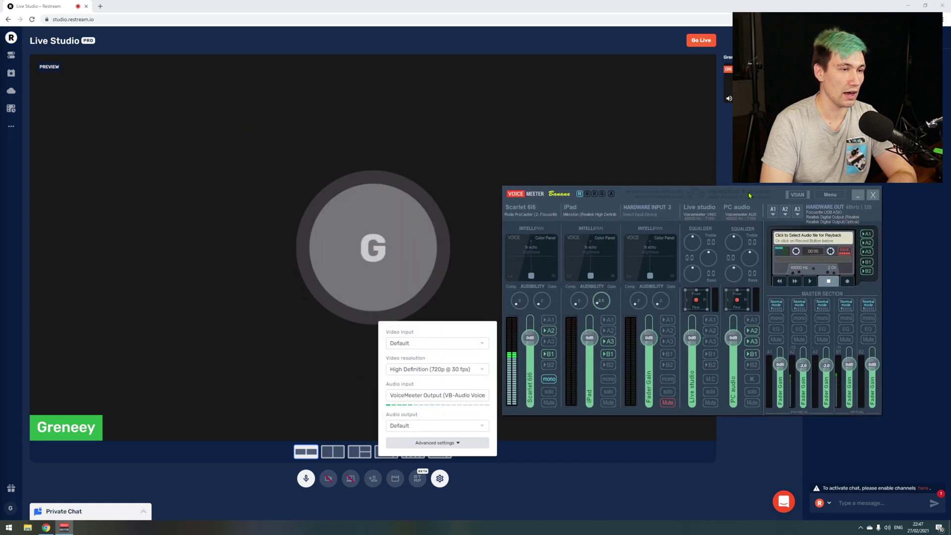
# Toggle the Scarlet 6i6 strip's B1 off and on, minimise Chrome, and centre the mixer
pyautogui.click(553, 357)
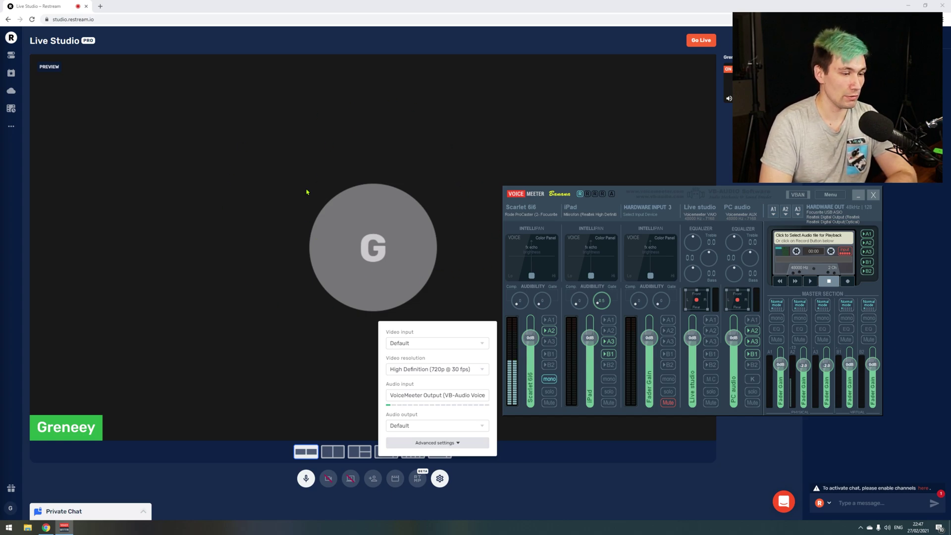
pyautogui.click(550, 355)
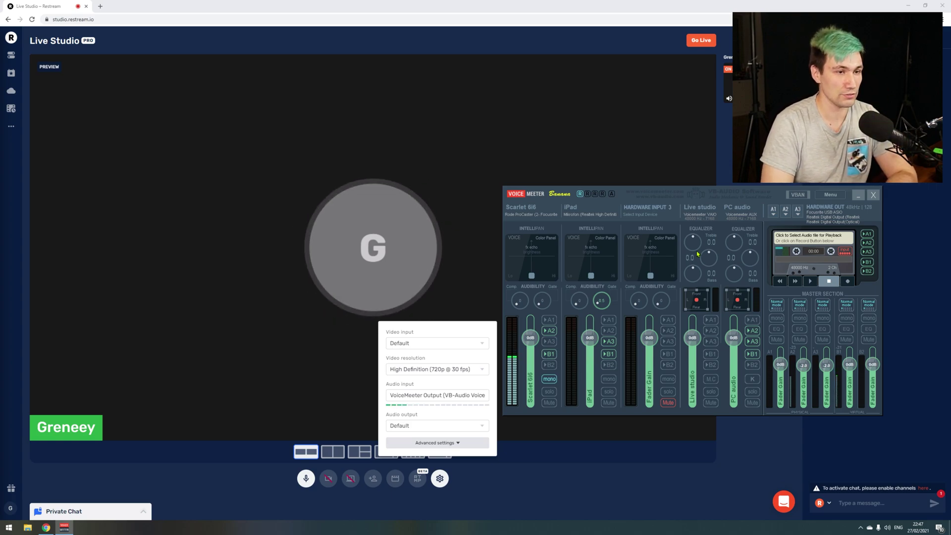
pyautogui.click(904, 6)
pyautogui.moveTo(667, 199); pyautogui.dragTo(524, 190)
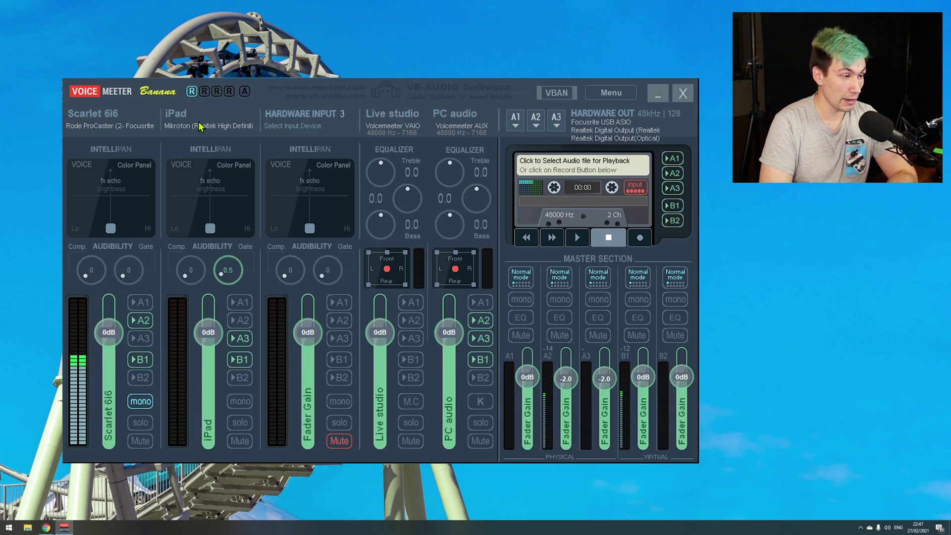
pyautogui.click(192, 126)
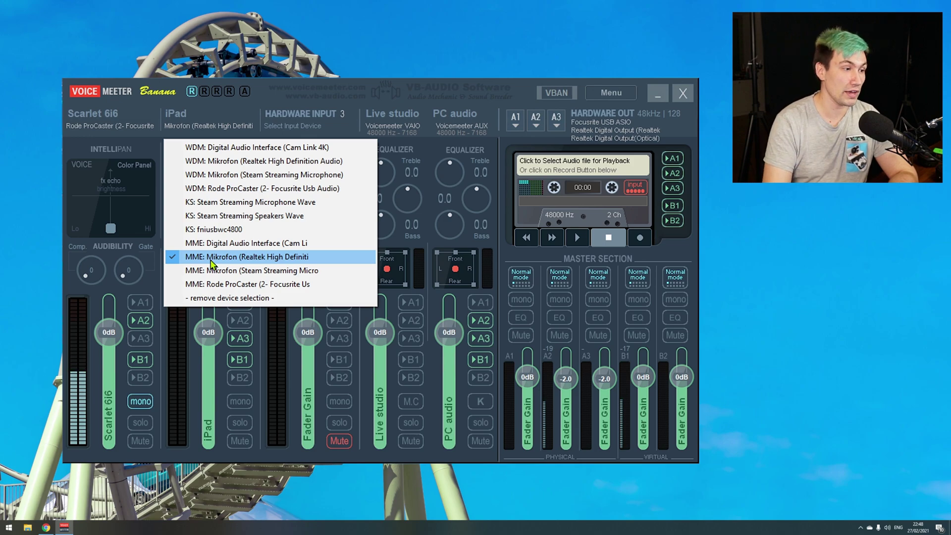
pyautogui.click(211, 259)
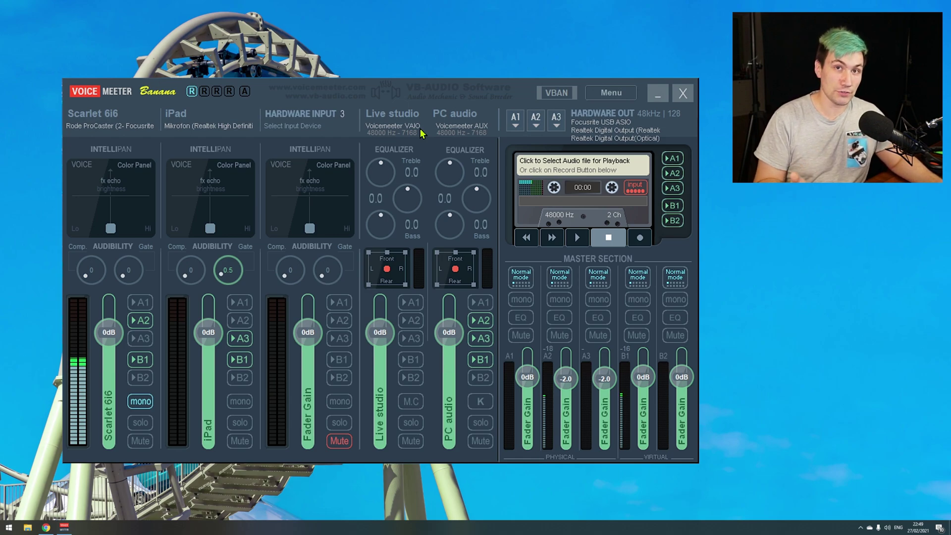
# Return to Restream, close device settings, and view then dismiss the Invite Guests link
pyautogui.click(46, 528)
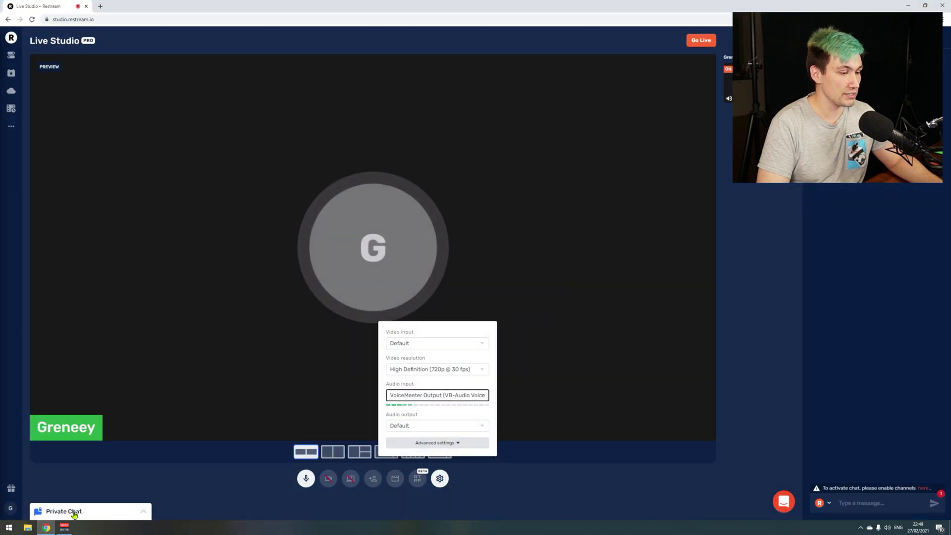
pyautogui.click(394, 480)
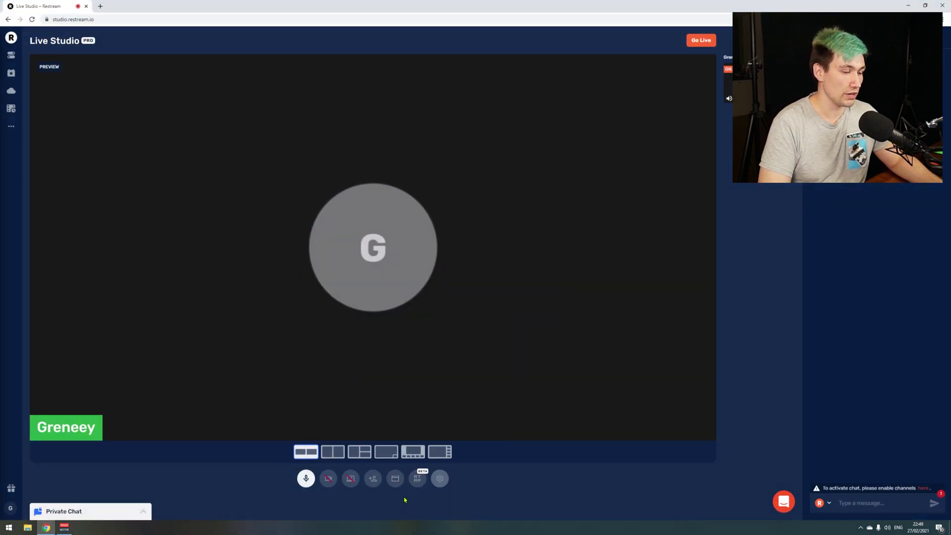
pyautogui.click(374, 482)
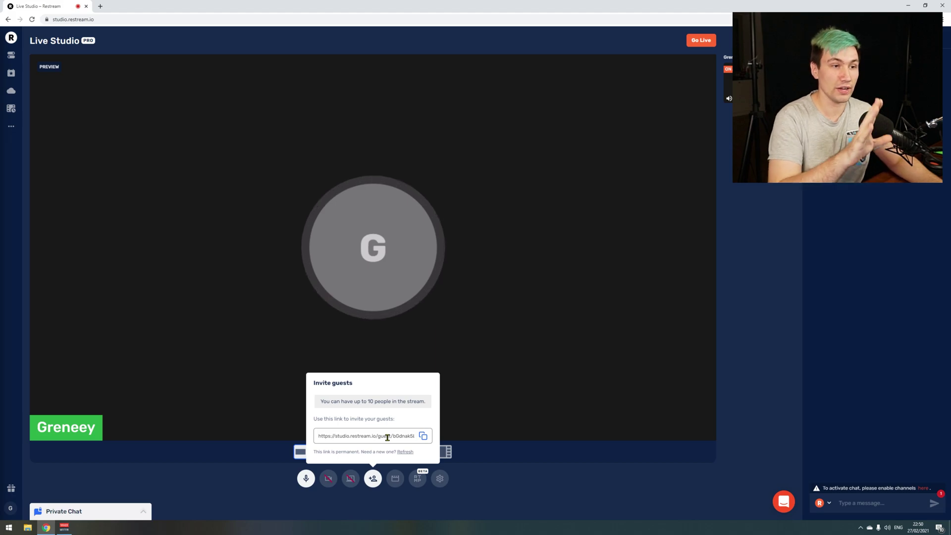
pyautogui.click(650, 358)
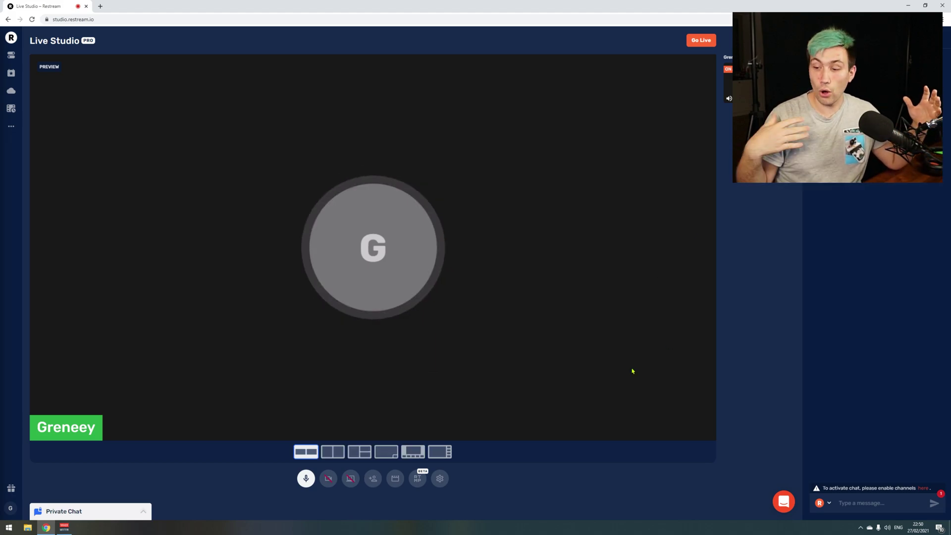
# Bring the VoiceMeeter mixer to the front and minimise the Chrome window
pyautogui.click(64, 527)
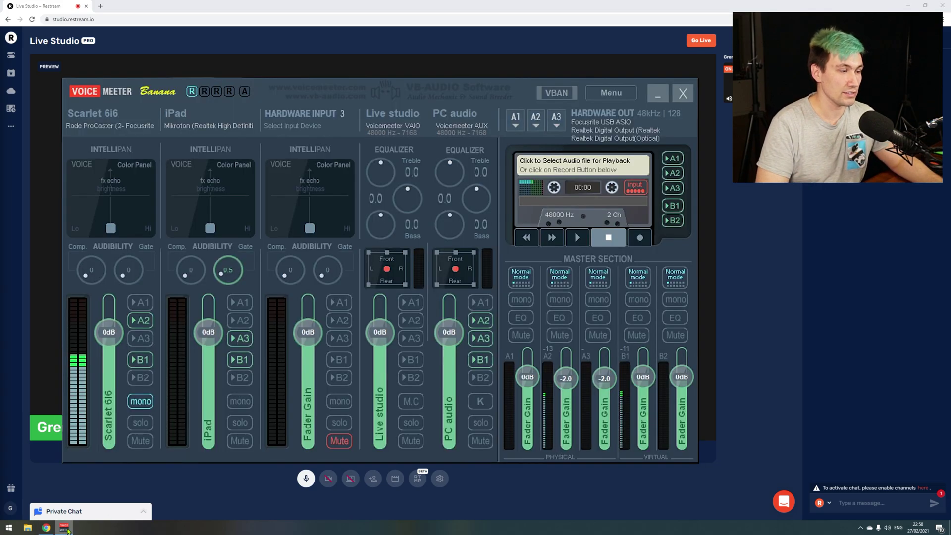
pyautogui.click(896, 6)
pyautogui.click(907, 6)
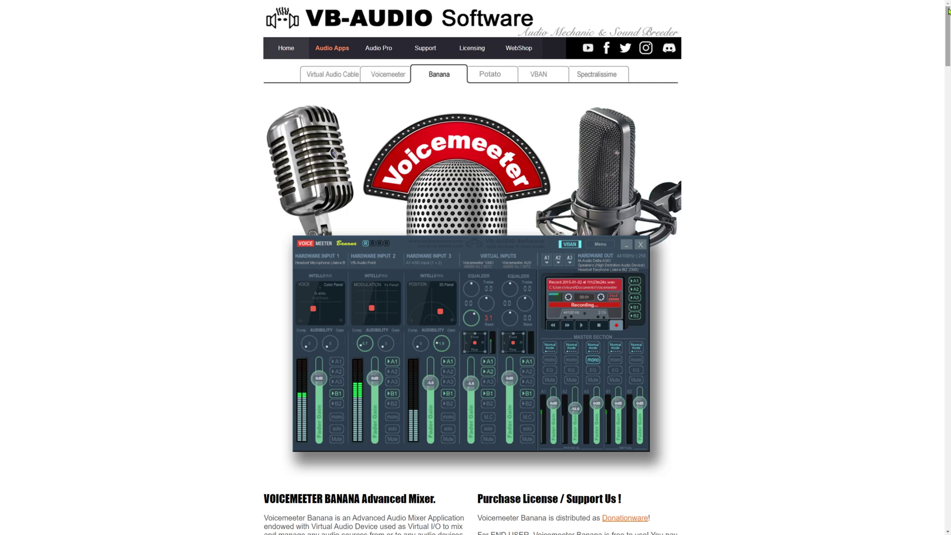
# Scroll the Banana page down to the Video & Tutorials grid
pyautogui.moveTo(948, 11); pyautogui.dragTo(948, 445)
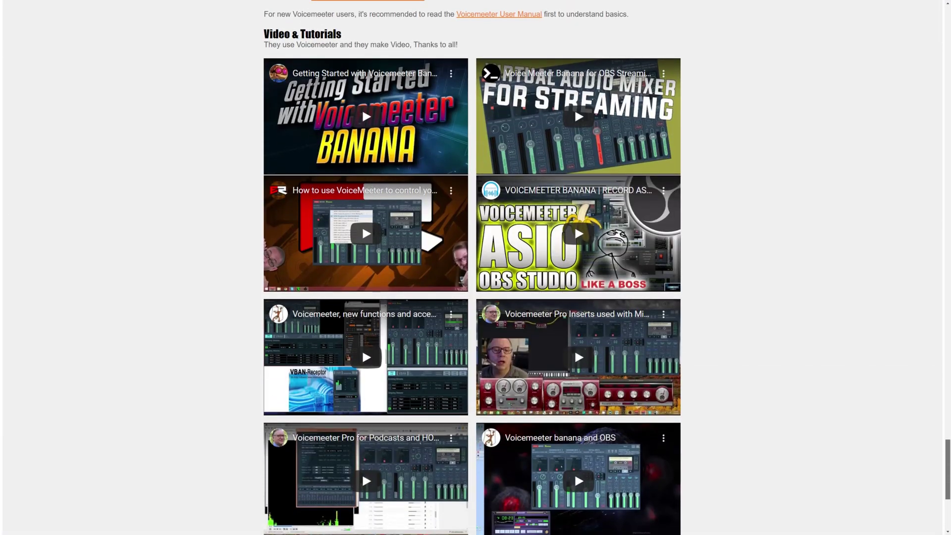